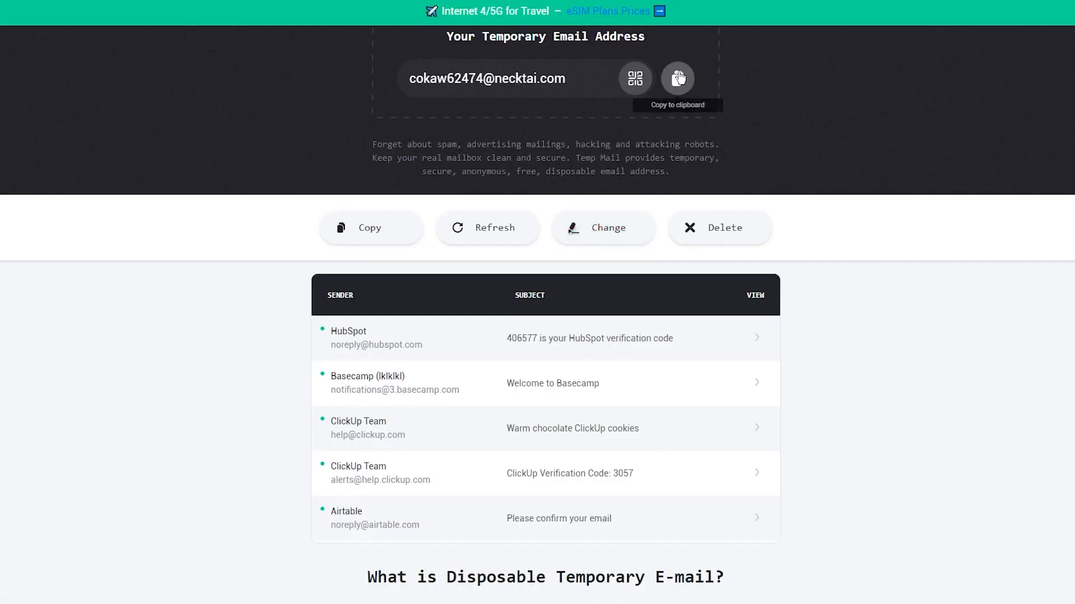
Step: Copy the disposable email address and paste it into the sign-up email field
left_click(677, 79)
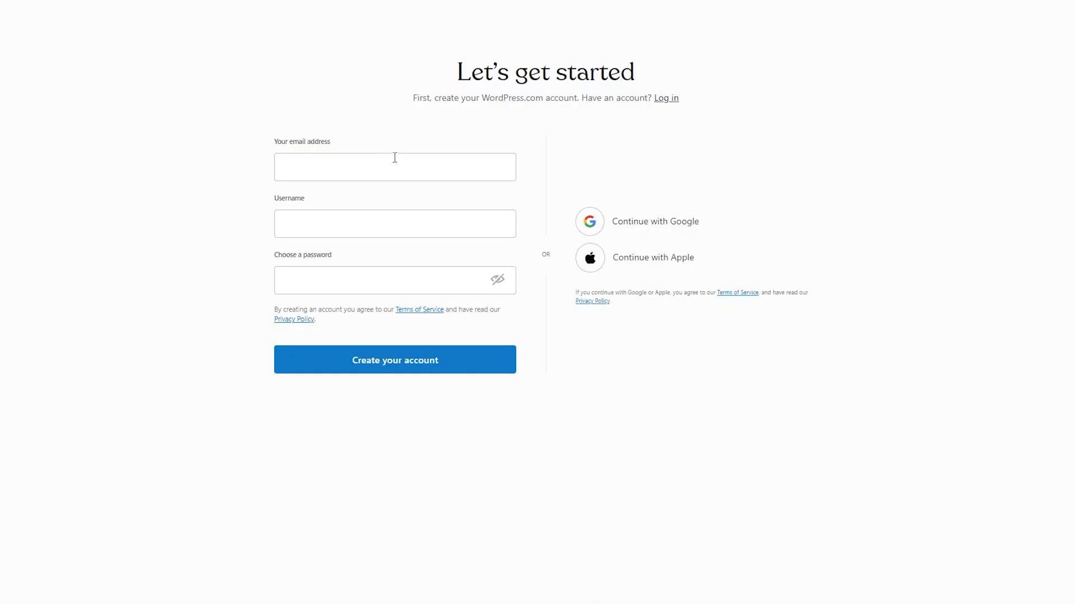
left_click(393, 162)
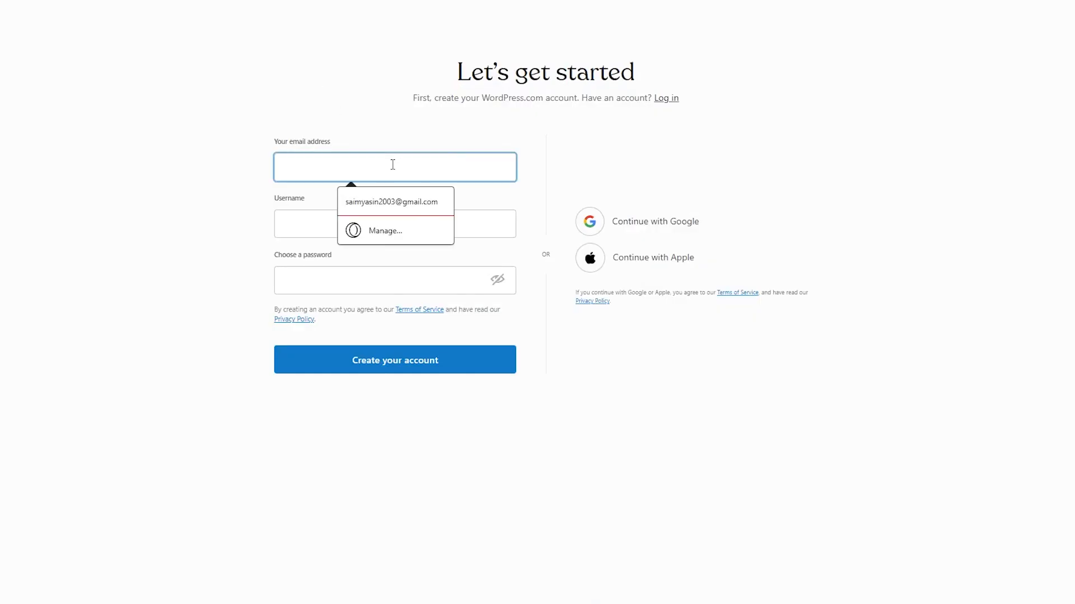
key("ctrl+v")
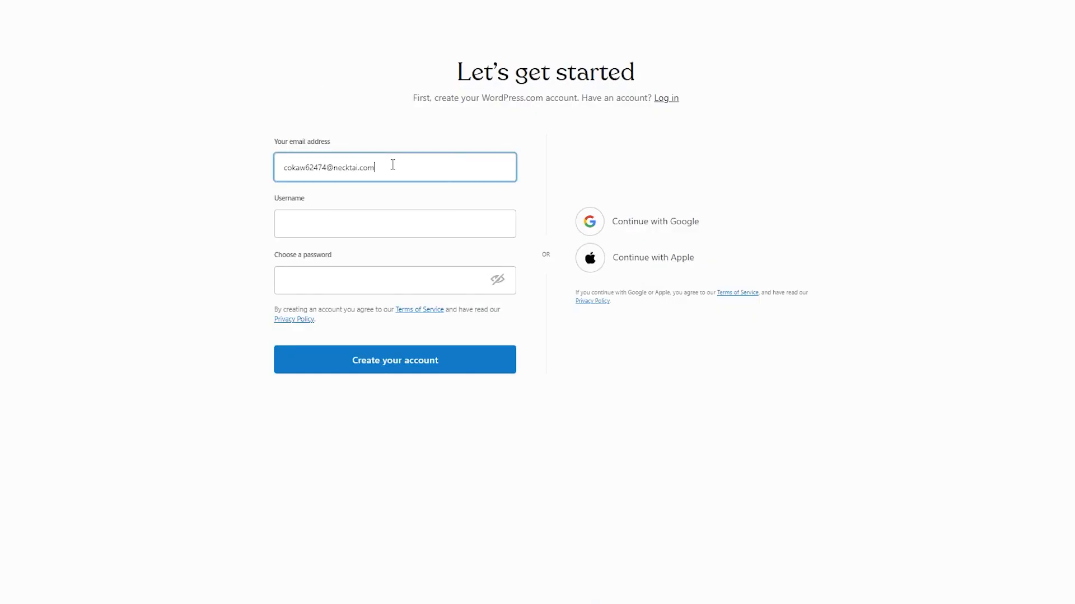
Step: Enter a username and password, then switch to logging in with the existing email
left_click(329, 218)
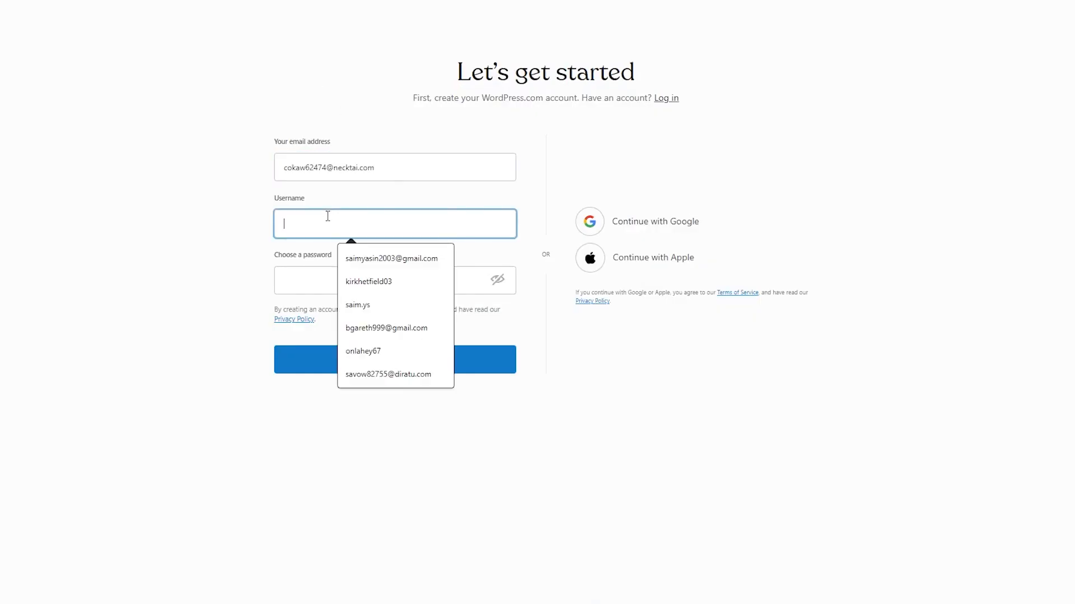
left_click(310, 286)
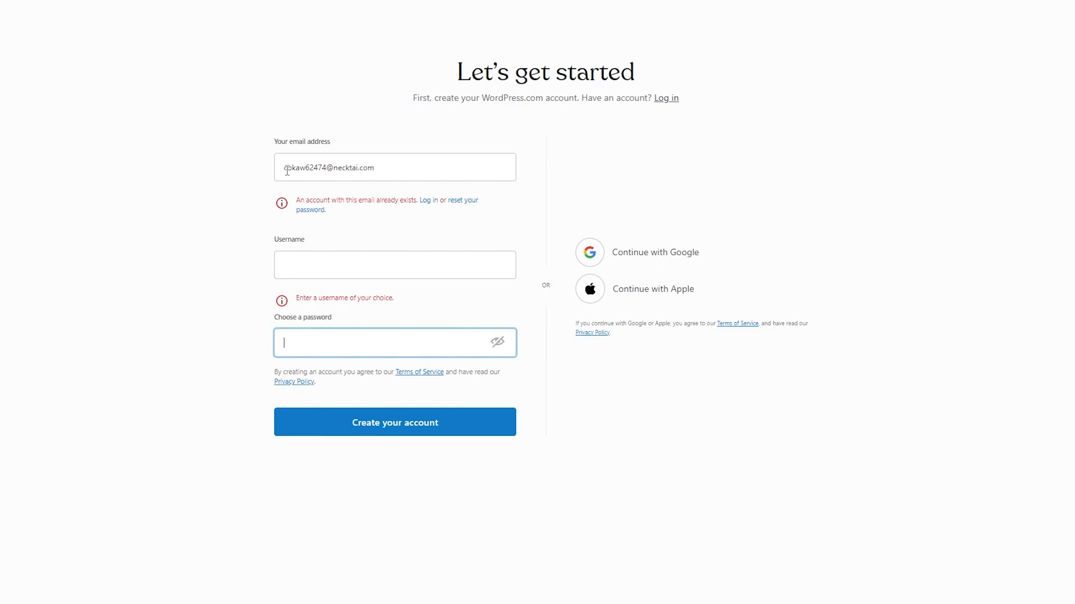
left_click(334, 263)
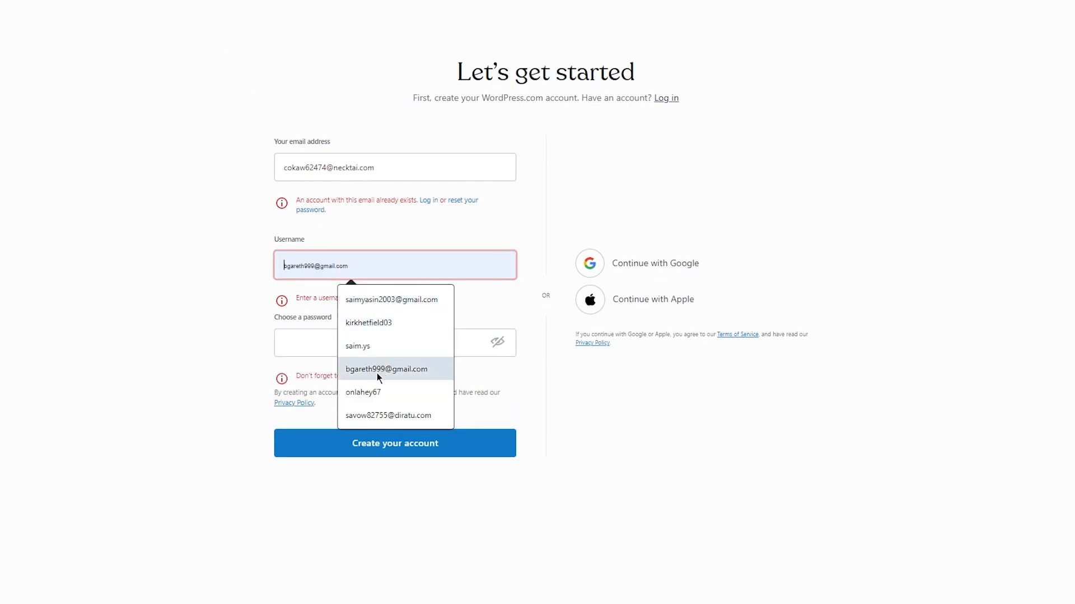
left_click(302, 319)
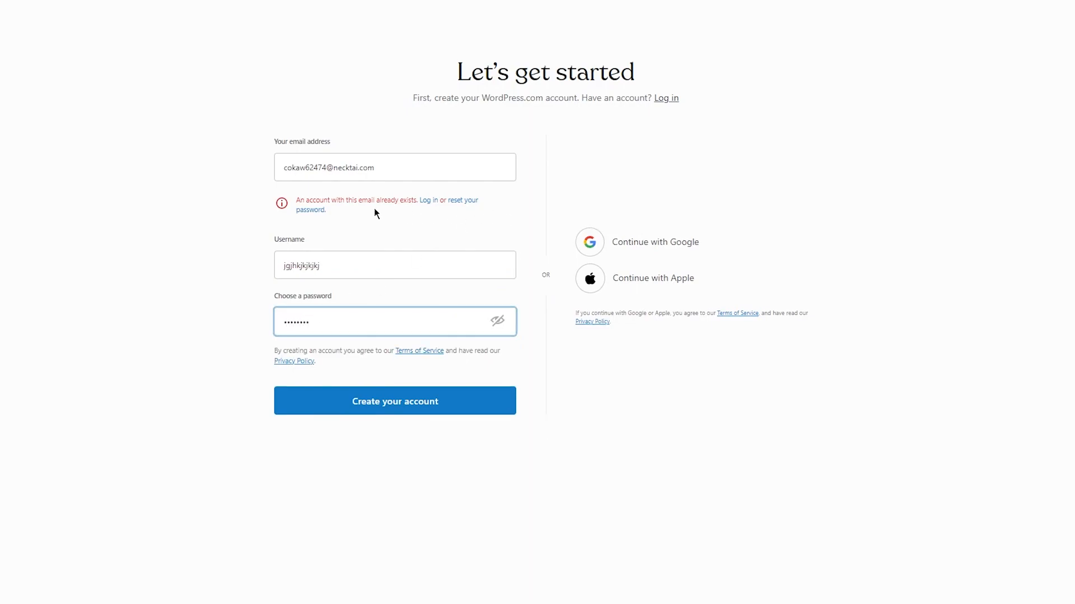
left_click(428, 201)
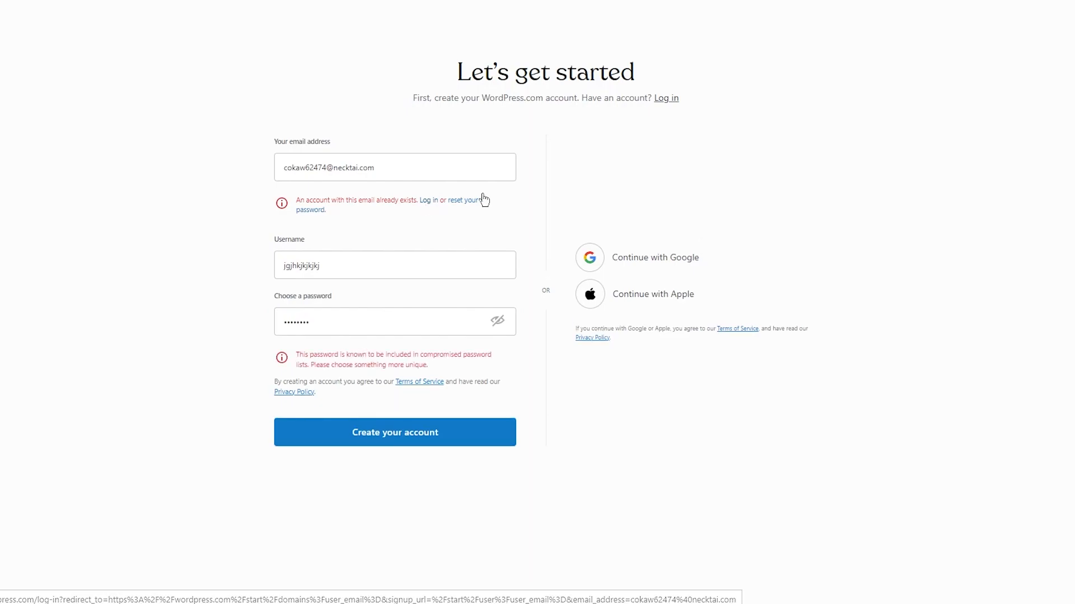
Step: Log in to WordPress.com with the account password
left_click(534, 249)
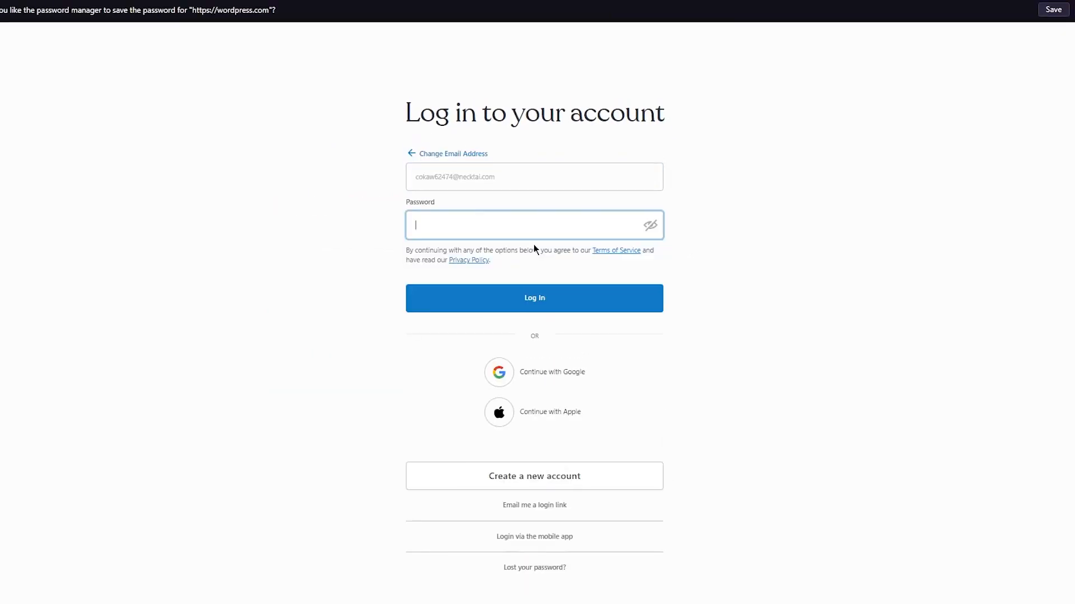
type("•••••••••")
key("Return")
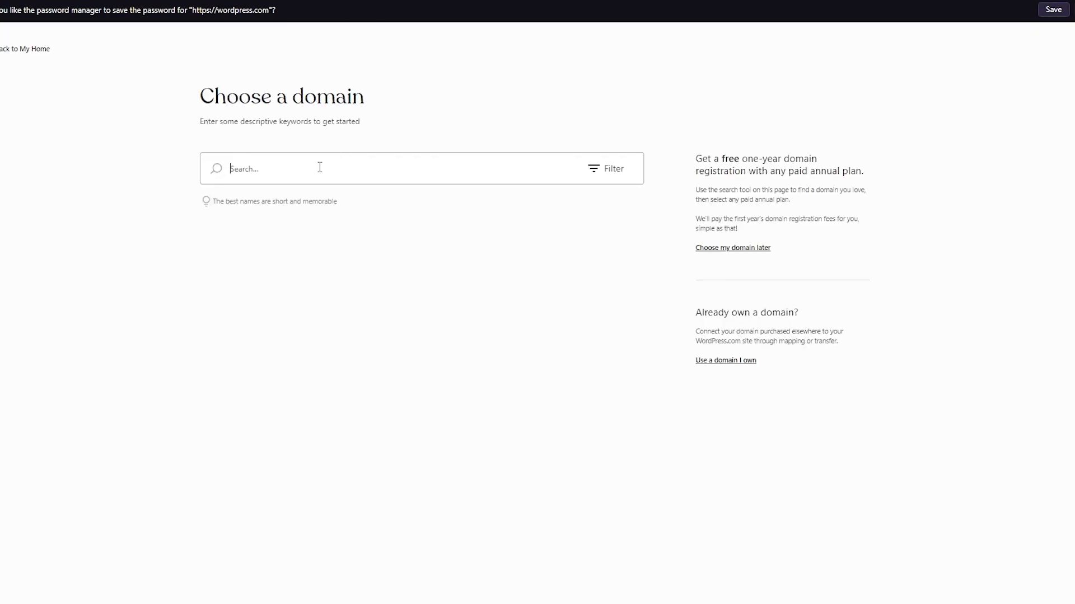
Step: Create the site on the Free plan, skipping the domain and site goals
left_click(718, 248)
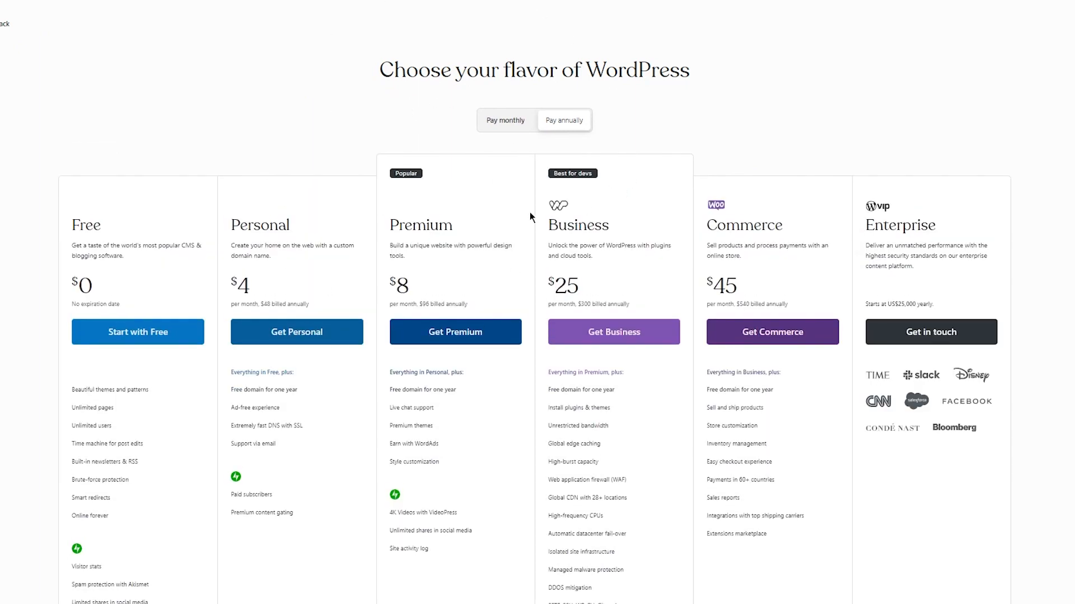
left_click(124, 337)
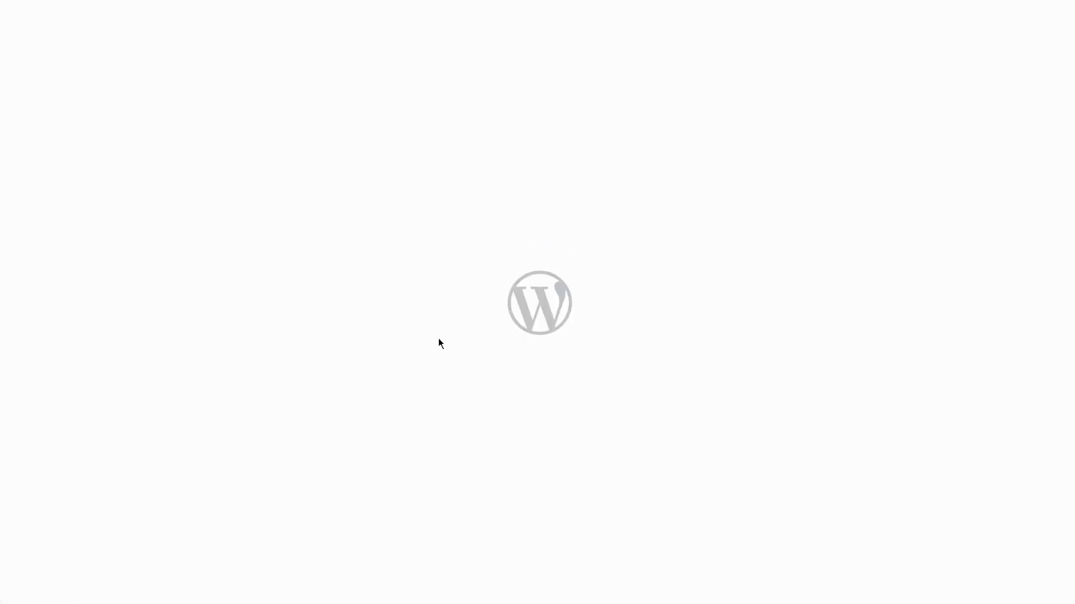
left_click(1073, 23)
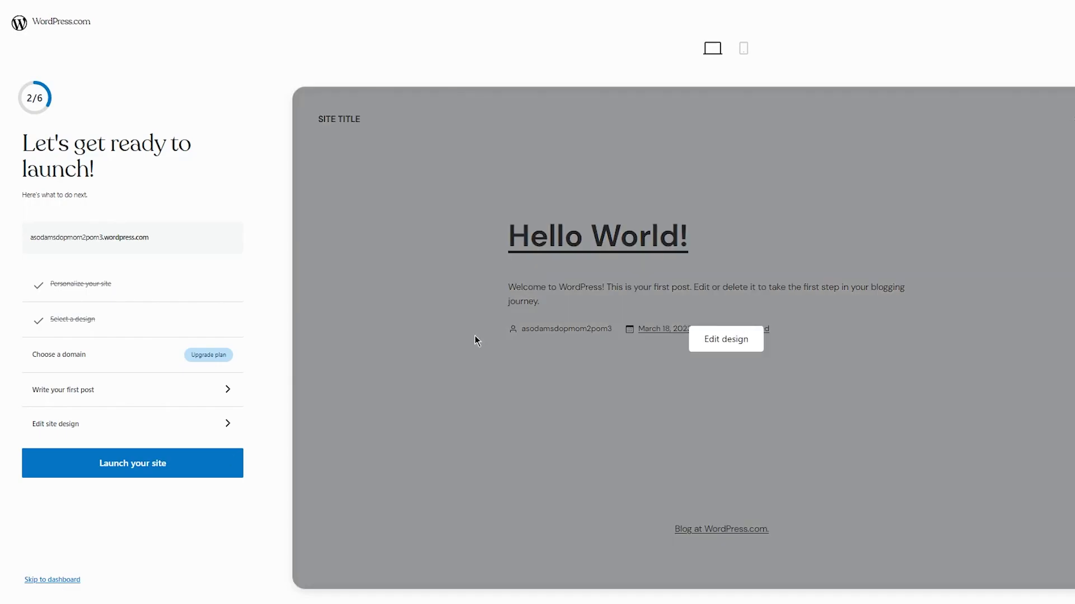
Step: Skip to the new site's dashboard and start a 'google analy' search in a new tab
left_click(475, 336)
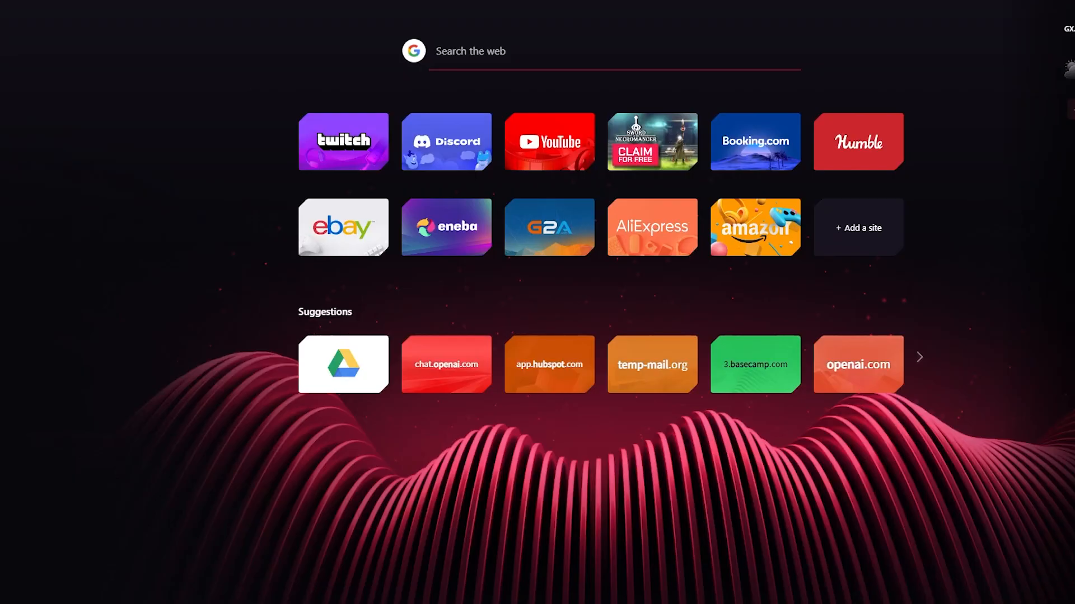
type("googl")
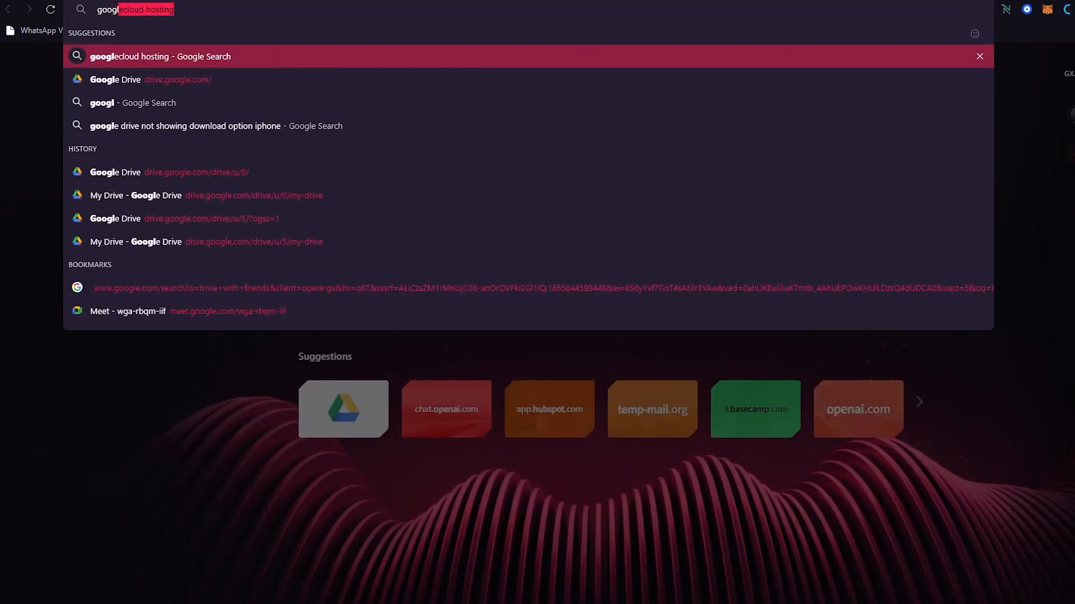
type("e analy")
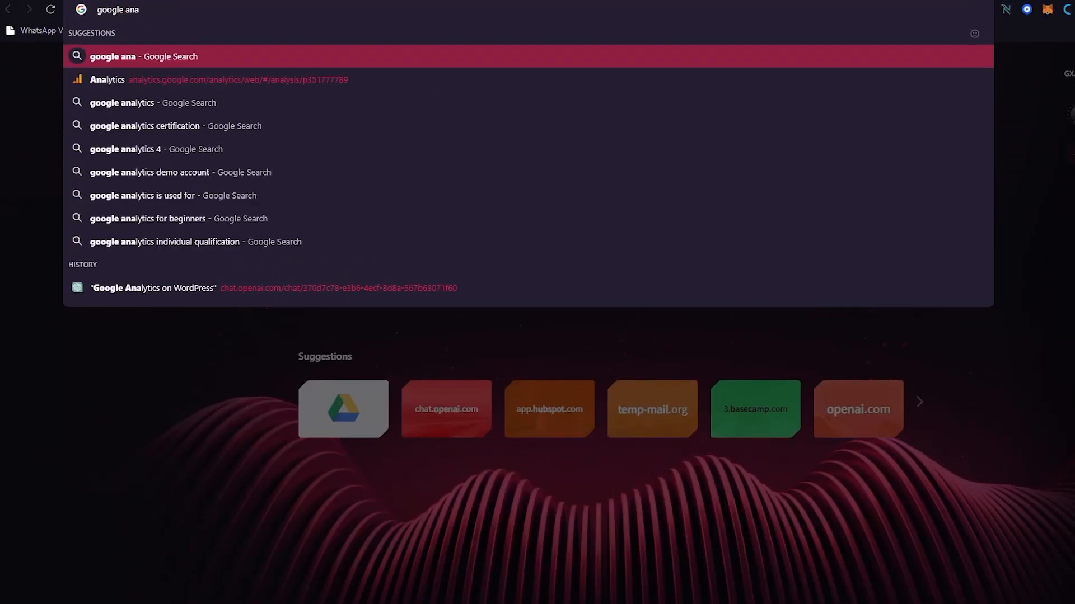
Step: Run the 'google analy' search and go to the Google Analytics home
key("Return")
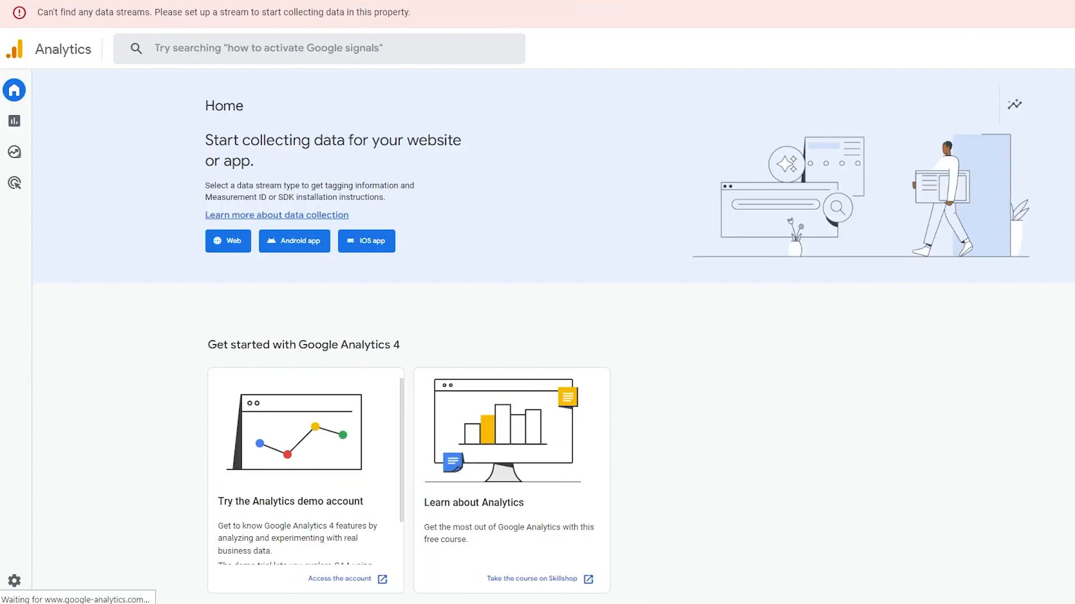
Step: Go to the Admin settings for the Electronics . co property
left_click(1069, 49)
left_click(810, 351)
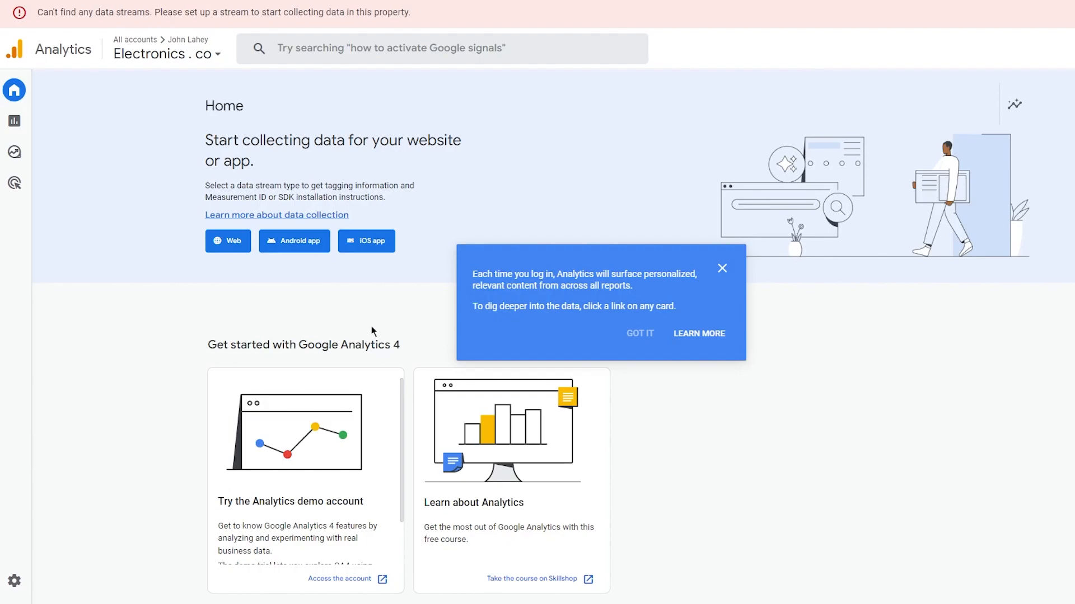
left_click(15, 581)
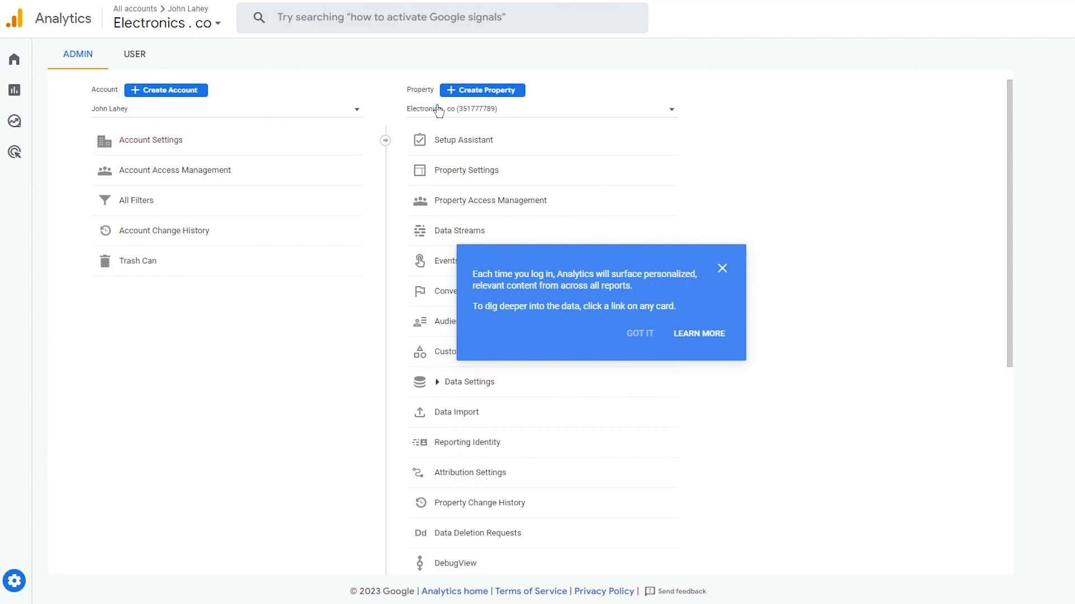
Step: Create a new property named 'wpsite' and continue to business details
left_click(465, 91)
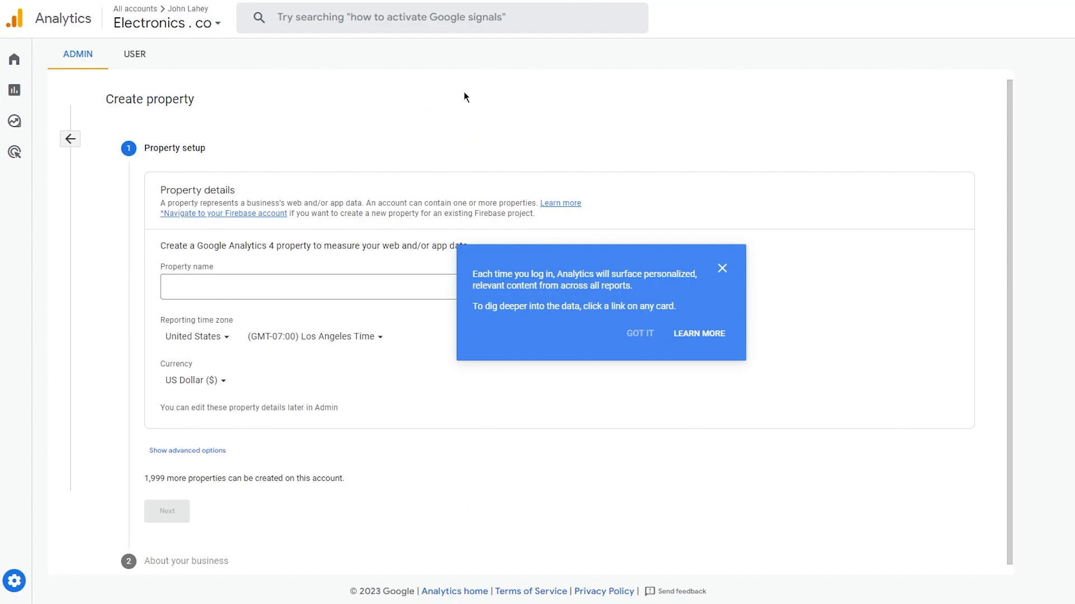
left_click(721, 269)
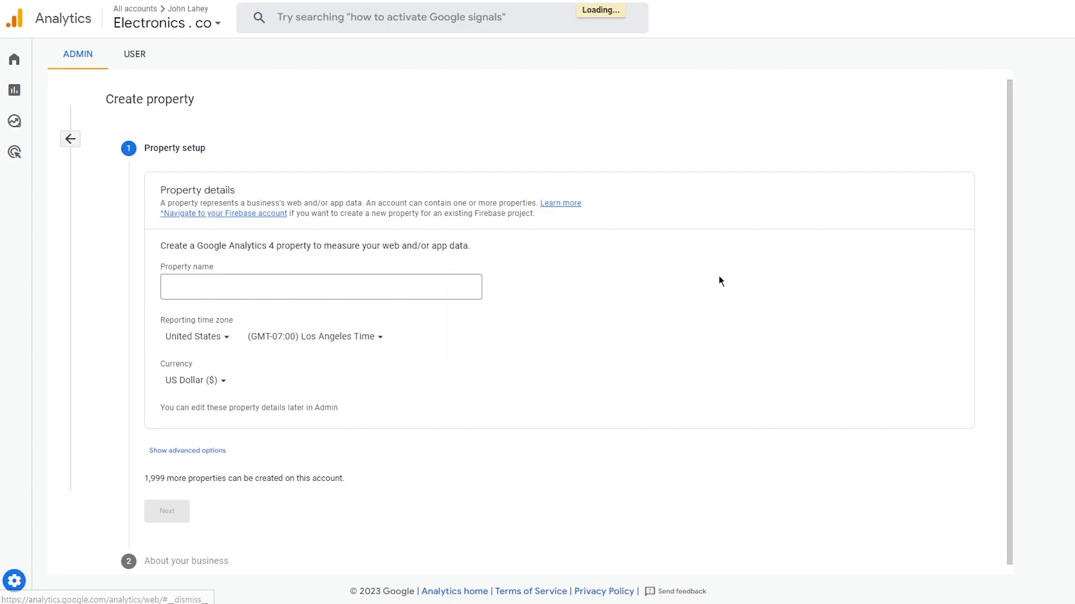
left_click(351, 286)
type("wp")
scroll(275, 354, "down", 1)
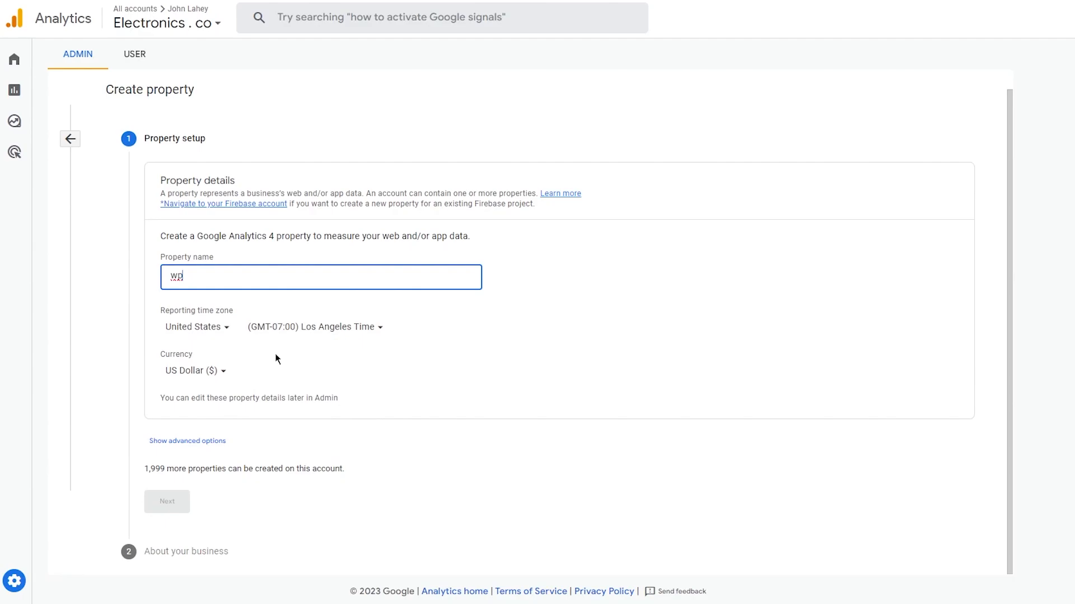
left_click(523, 252)
left_click(310, 274)
type("site")
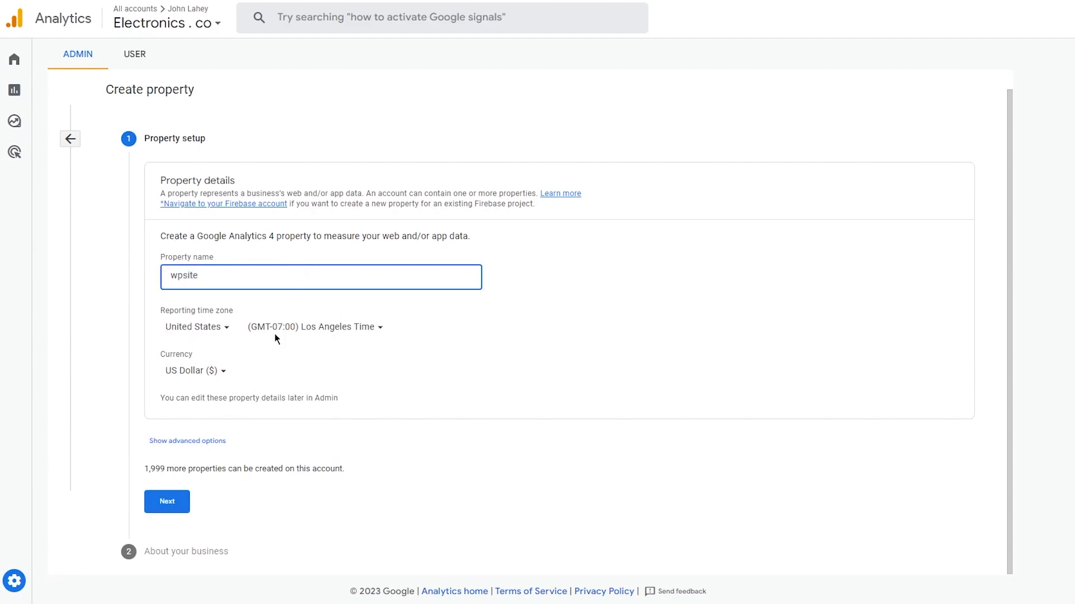
left_click(177, 497)
Step: Choose Medium business size and tick every intended-use option, including Other
scroll(511, 238, "down", 3)
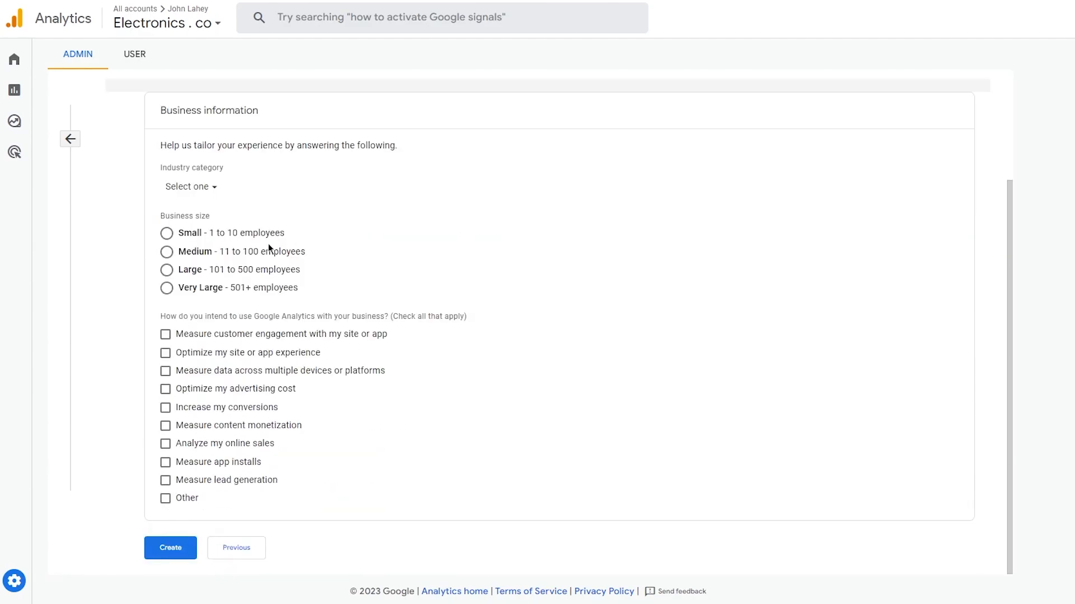
left_click(167, 253)
left_click(165, 389)
left_click(165, 426)
left_click(165, 407)
left_click(165, 335)
left_click(166, 371)
left_click(165, 444)
left_click(166, 462)
left_click(165, 480)
left_click(165, 498)
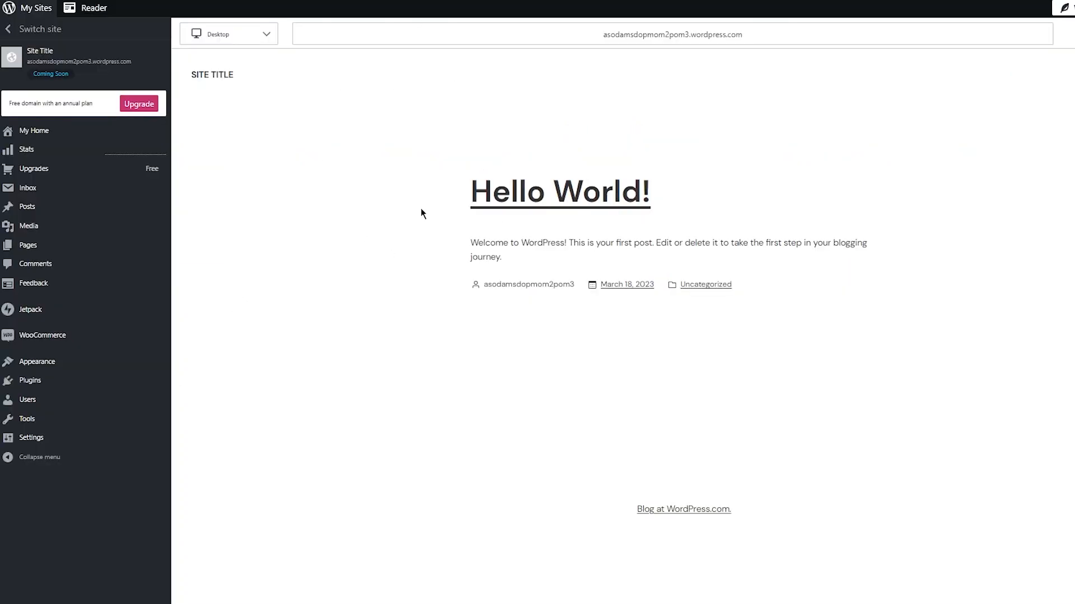
Step: Search the site's Plugins page for 'google analytics'
left_click(92, 380)
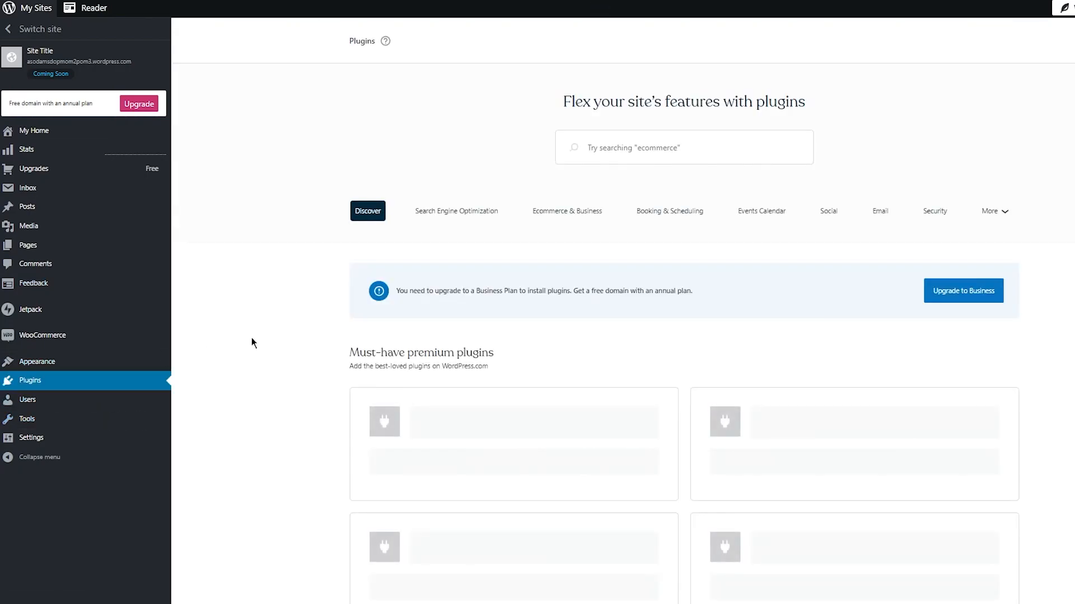
scroll(351, 338, "down", 1)
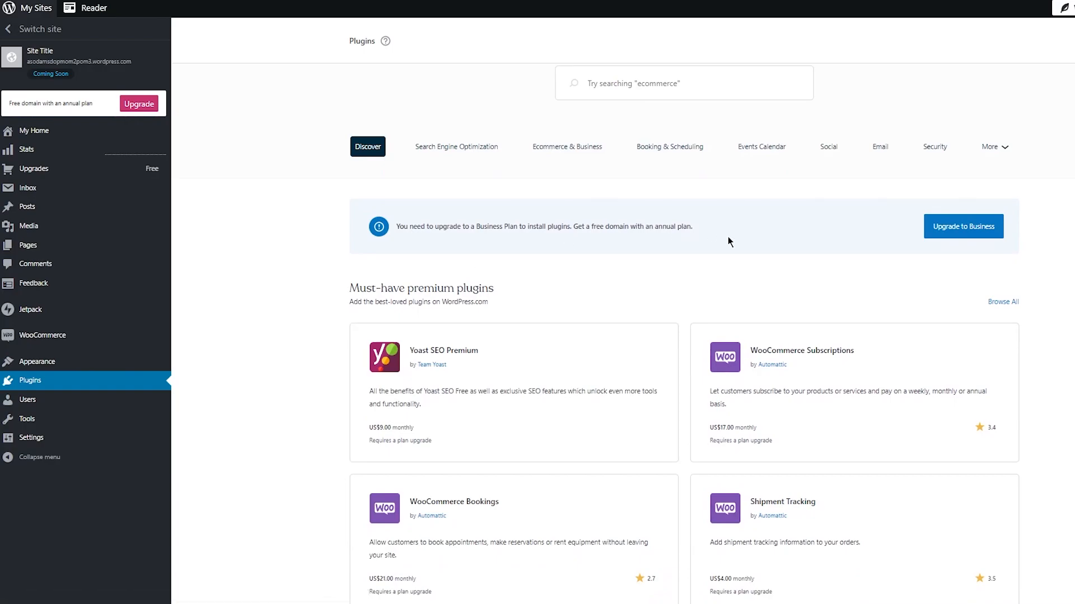
scroll(729, 241, "up", 1)
left_click(664, 150)
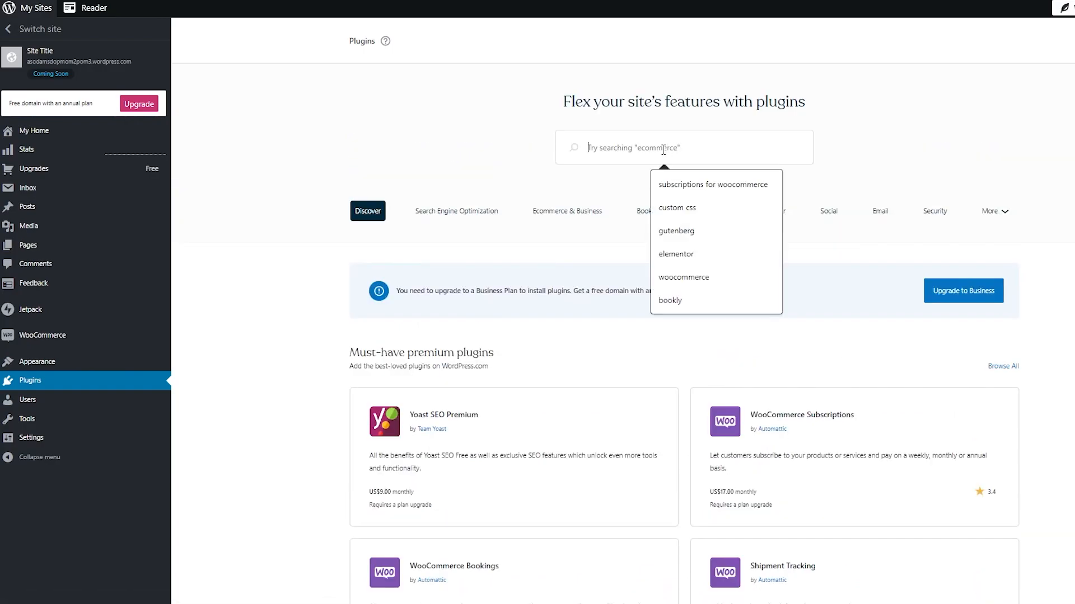
type("google an")
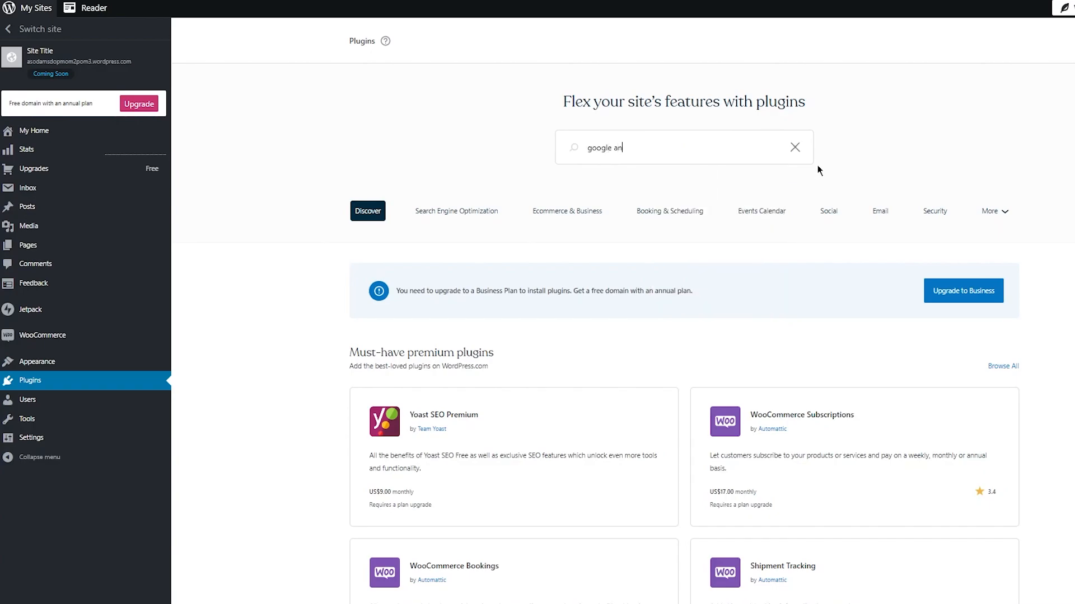
type("alytics")
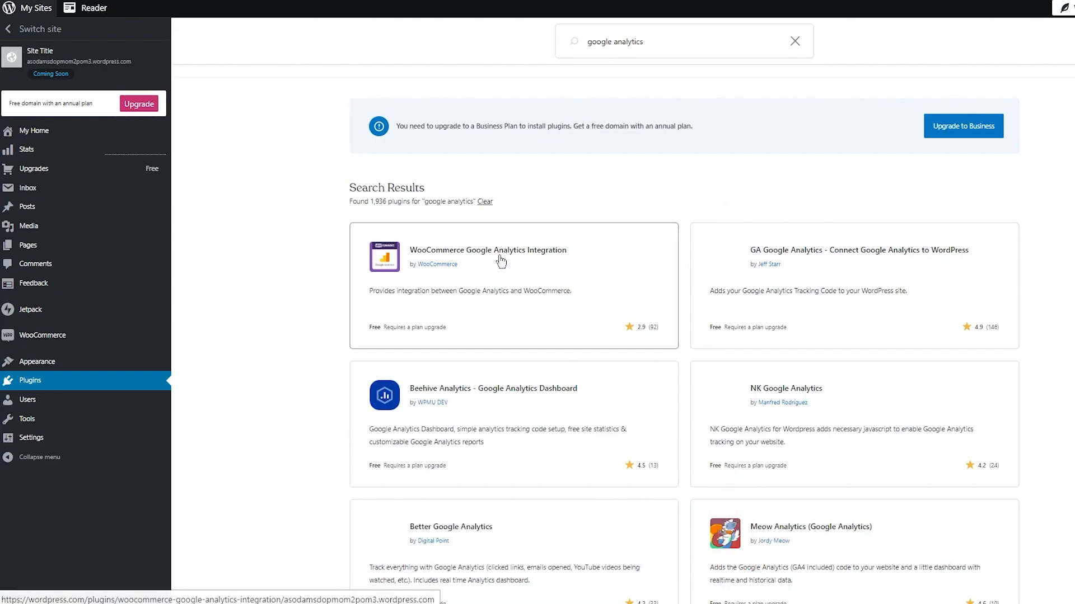
Step: Review the WooCommerce Google Analytics Integration plugin, then return to the Plugins page
left_click(537, 270)
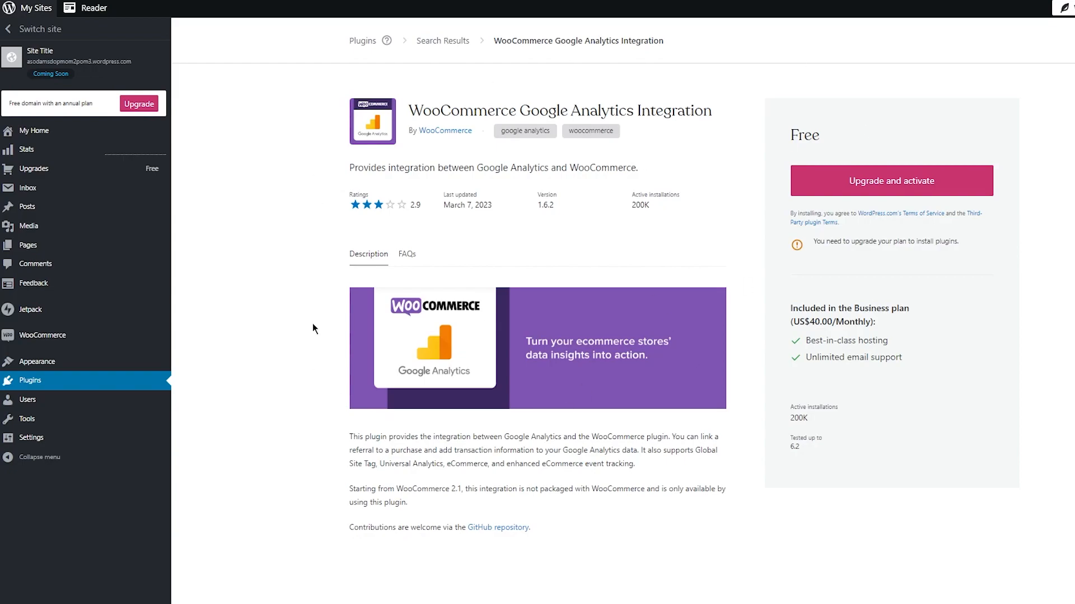
left_click(33, 380)
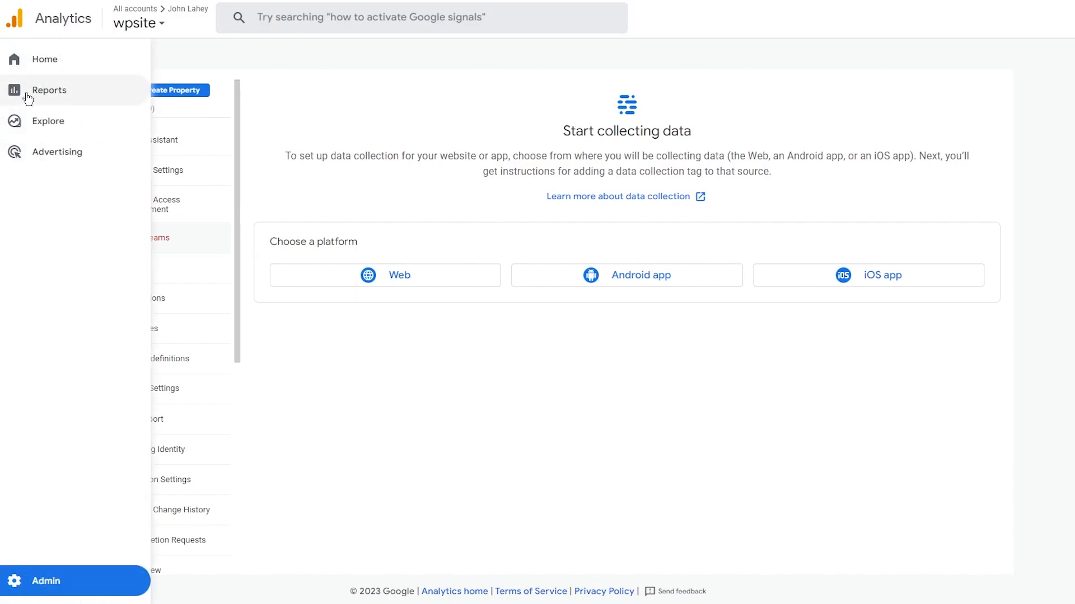
Step: View the wpsite property's Realtime overview under Reports
left_click(66, 96)
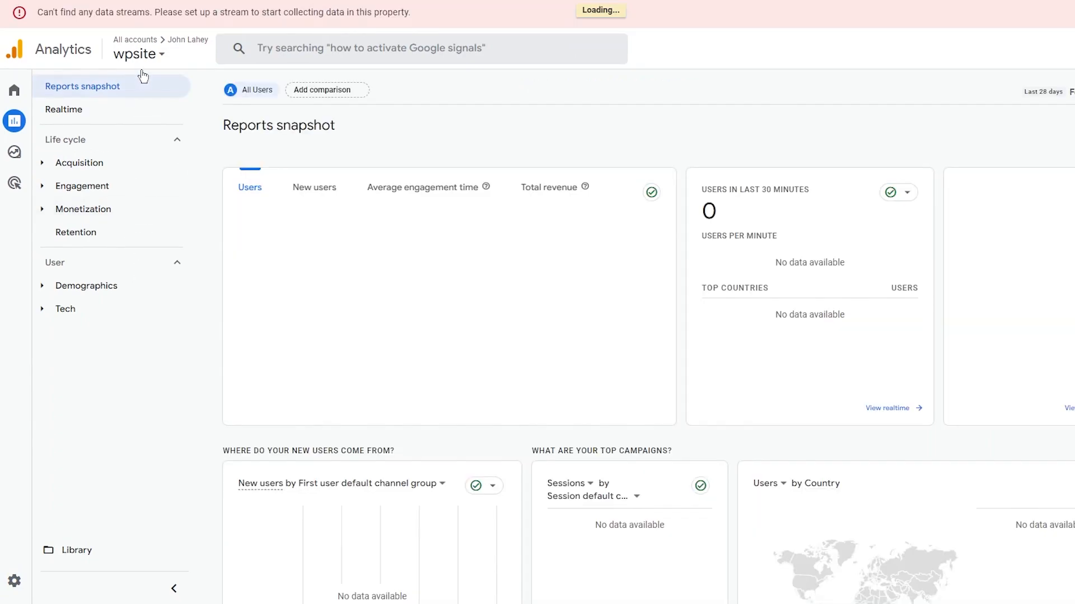
left_click(80, 115)
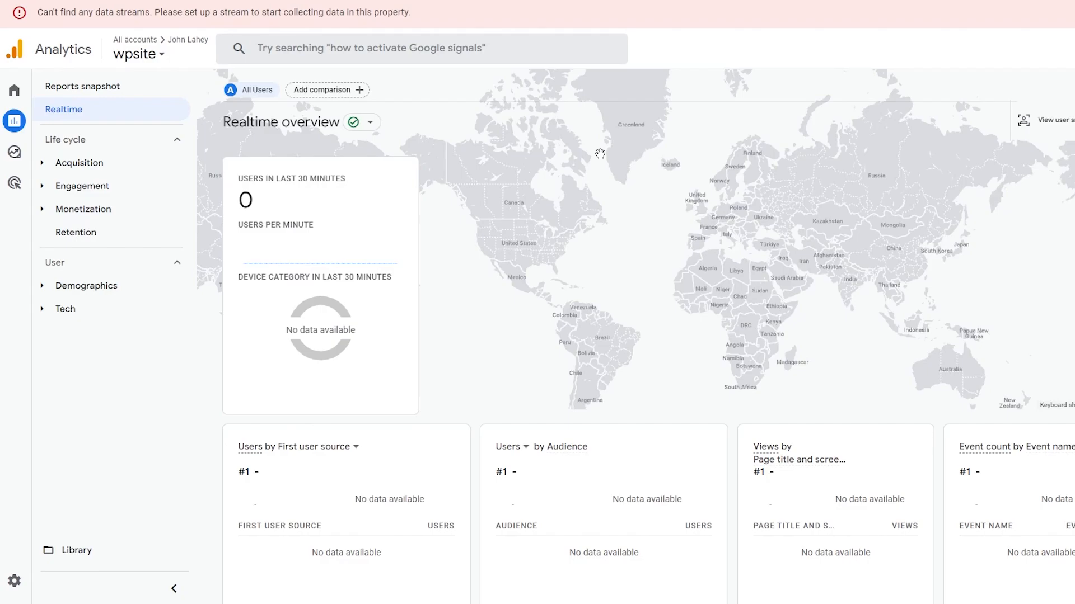
scroll(411, 229, "down", 7)
scroll(411, 228, "up", 7)
Step: Begin a Web data stream for wpsite from Admin > Data Streams
left_click(35, 583)
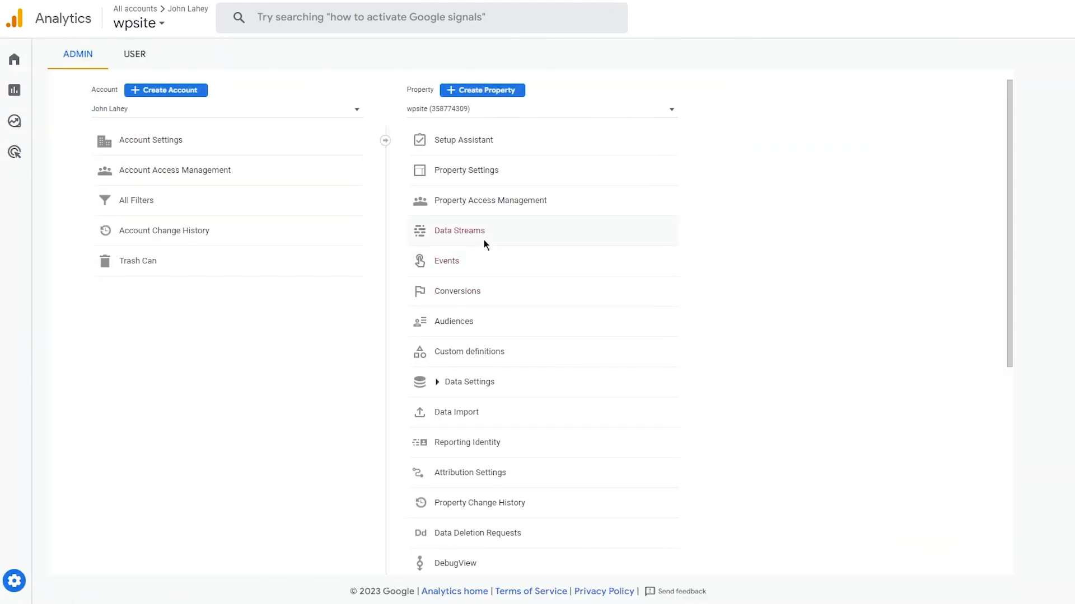
left_click(485, 244)
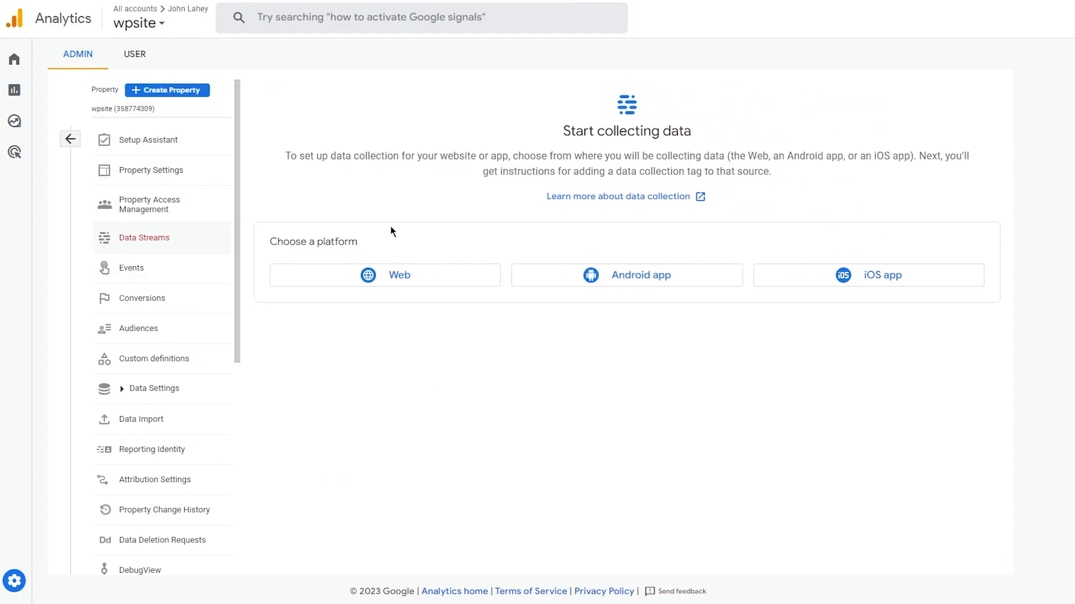
left_click(397, 276)
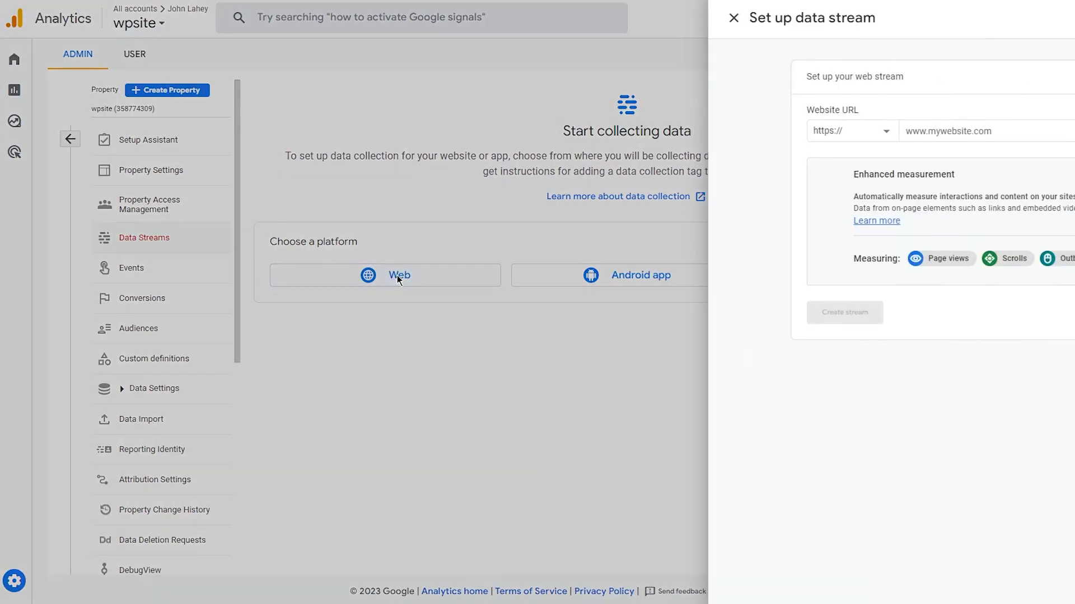
Step: Copy the WordPress.com site's link address for the stream's website URL
left_click(474, 130)
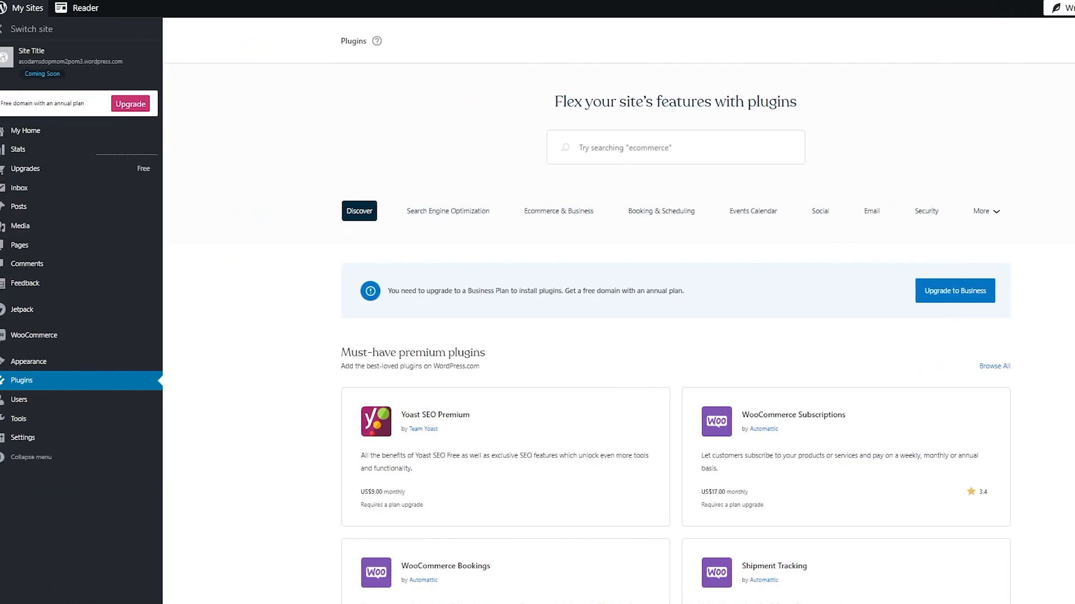
right_click(131, 63)
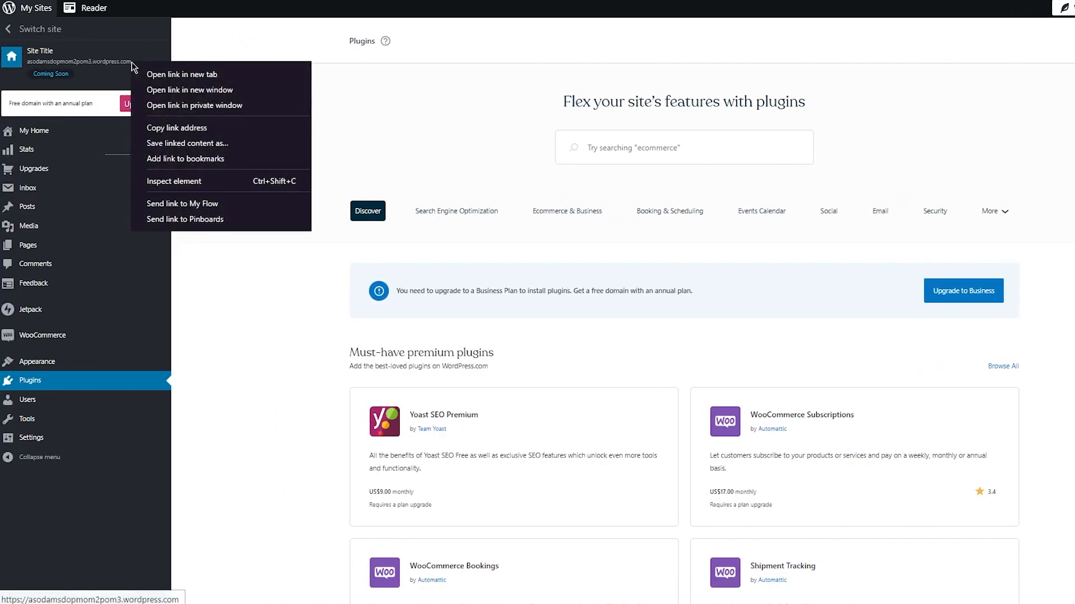
left_click(209, 130)
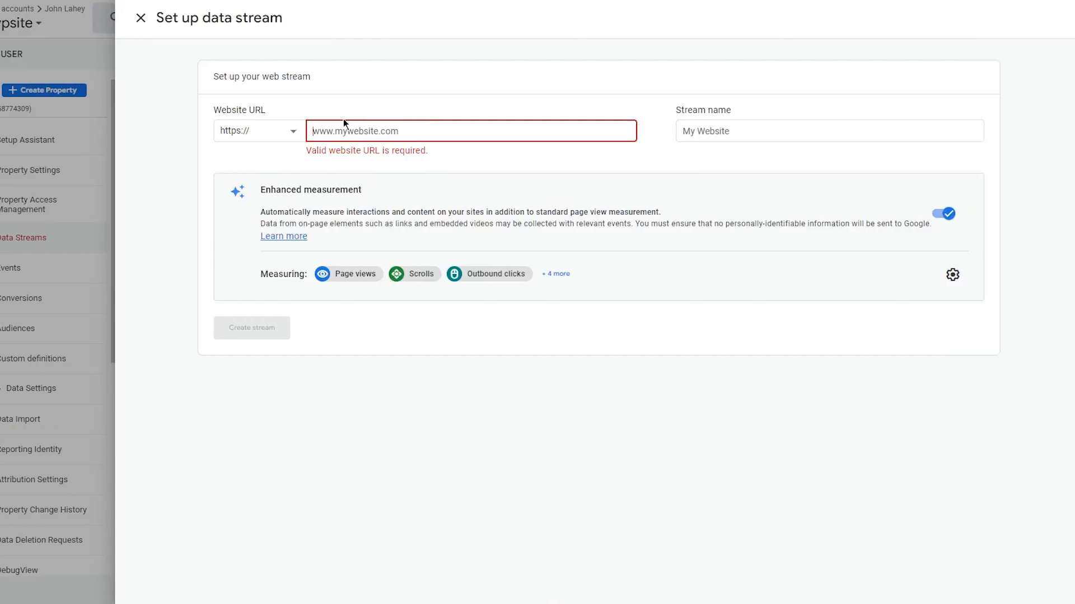
key("ctrl+v")
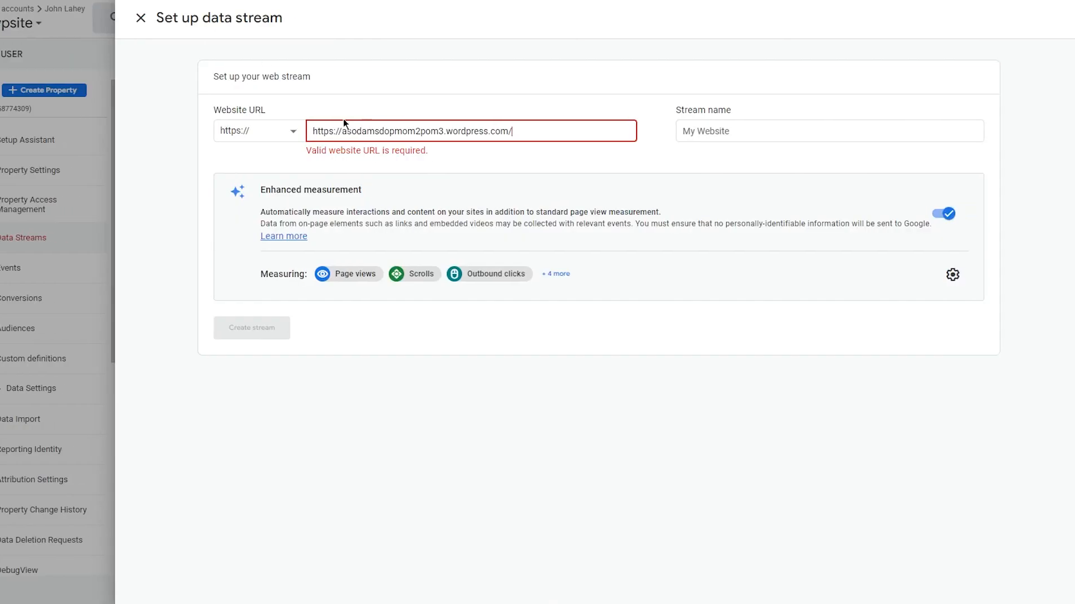
left_click(740, 138)
type("wpsite2")
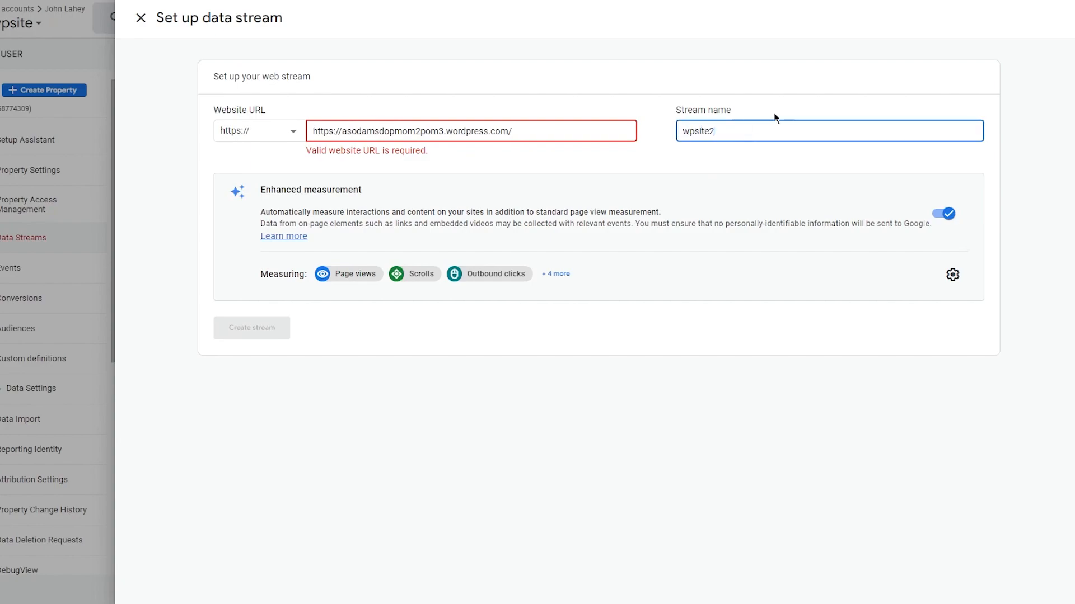
left_click(389, 331)
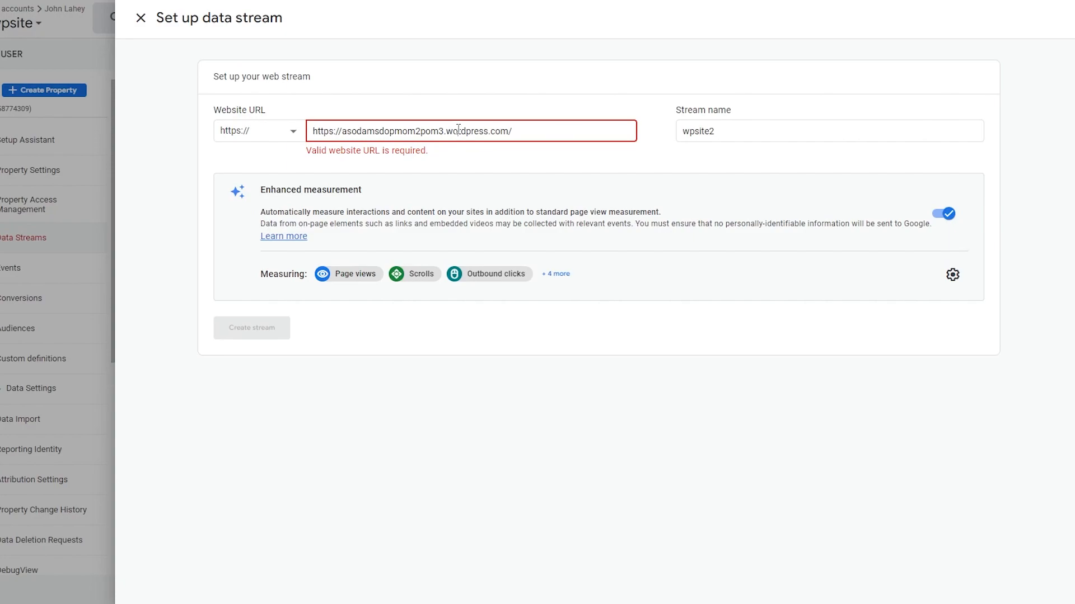
left_click(342, 131)
type("ww.")
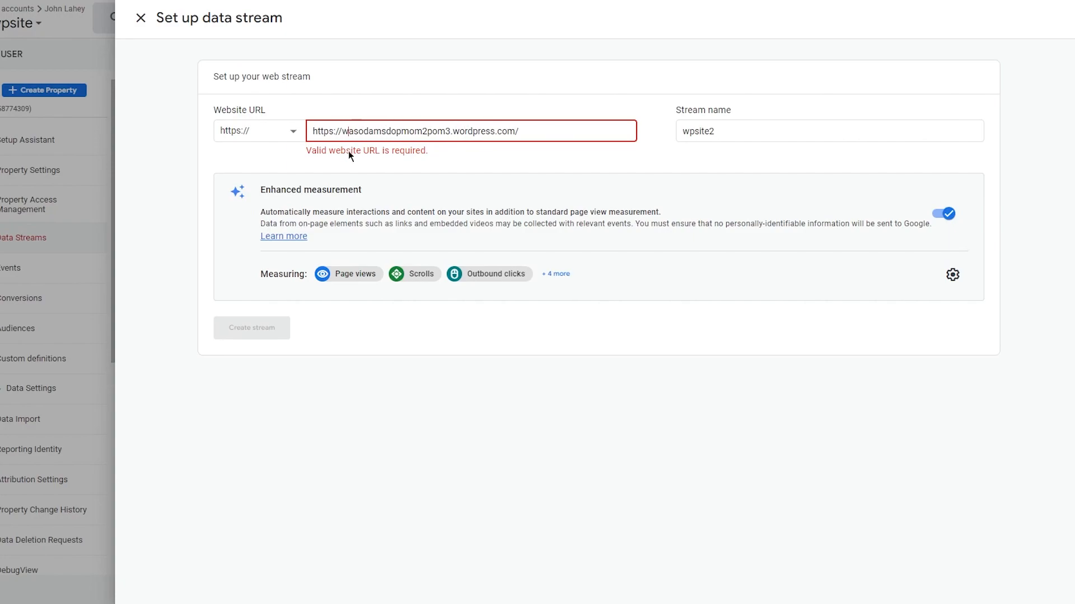
type("w")
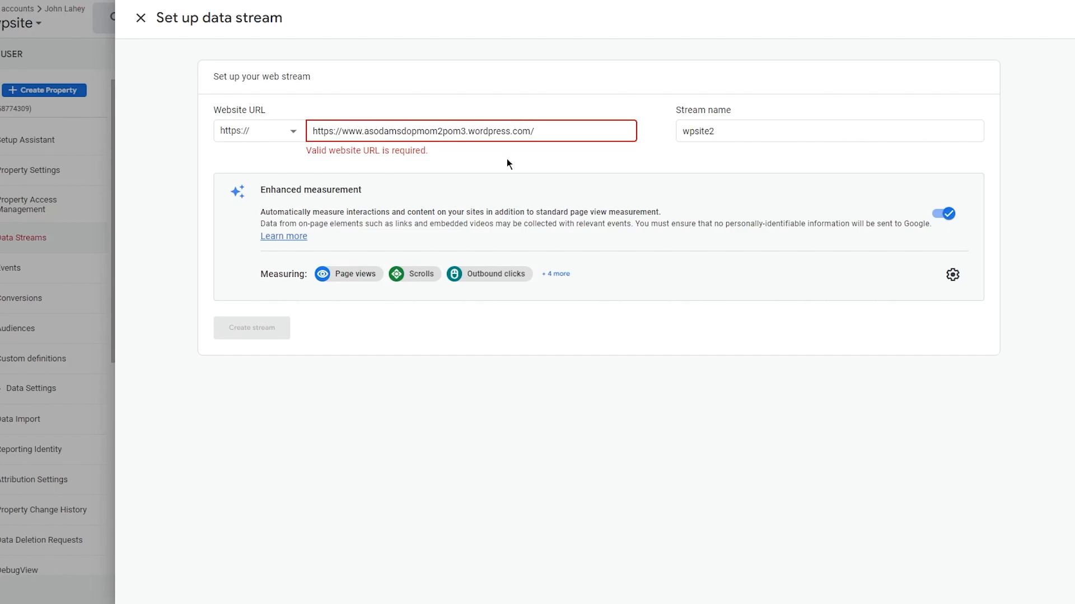